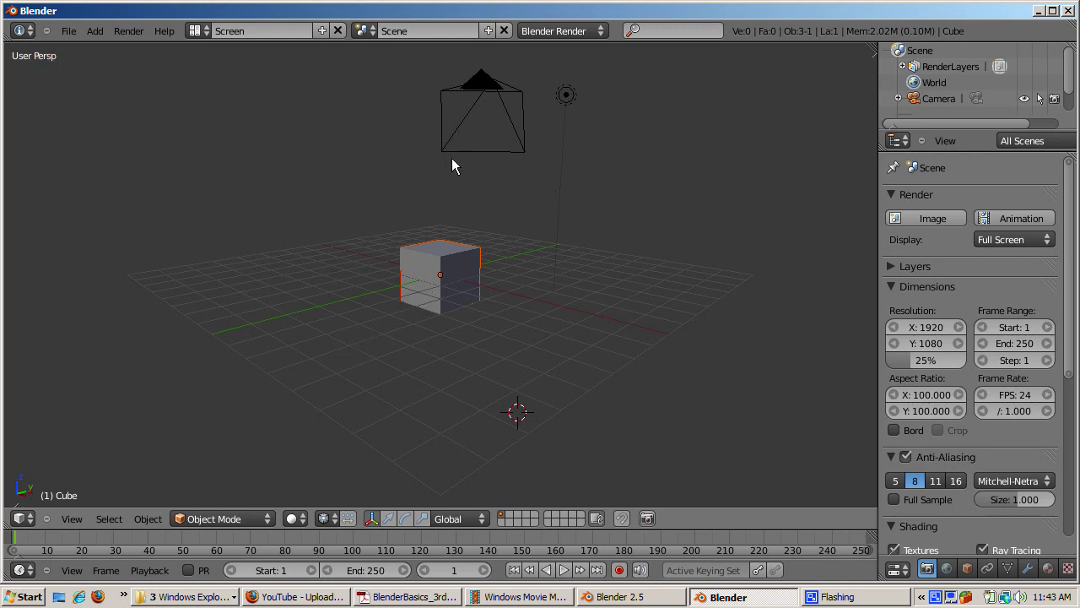
- Place the 3D cursor in the viewport just above the default cube
click(441, 207)
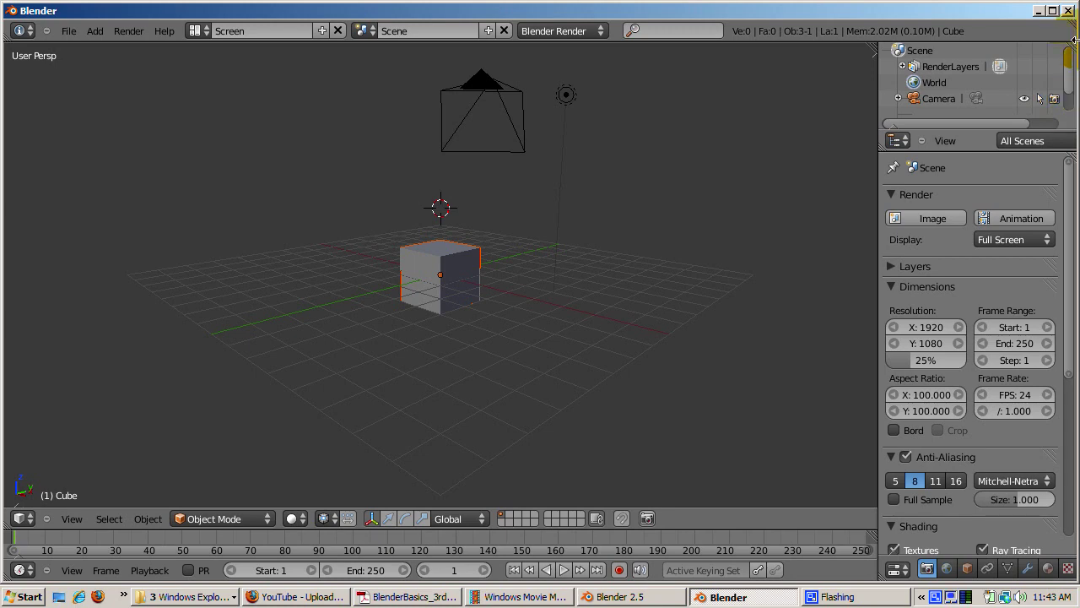
mouse_move(1074, 78)
mouse_down()
mouse_move(1075, 103)
mouse_move(1073, 71)
mouse_up()
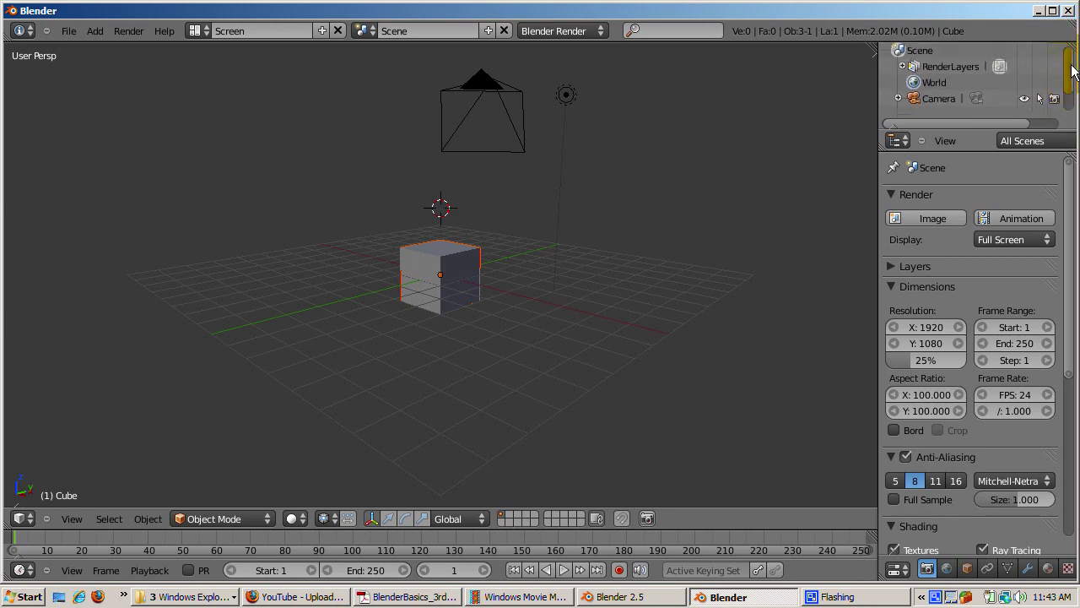
click(195, 31)
click(196, 30)
click(325, 32)
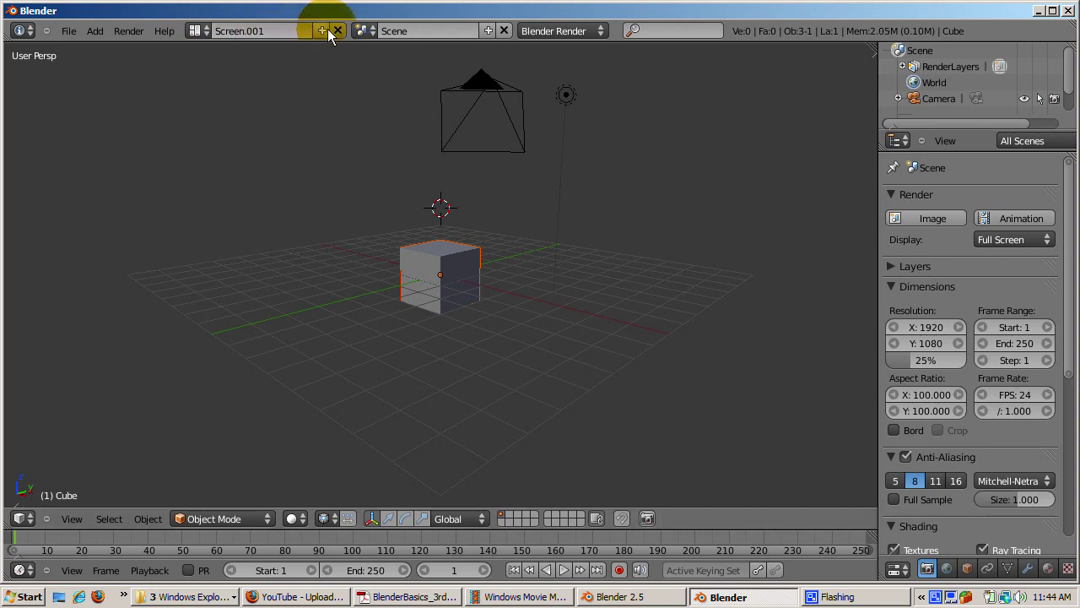
click(341, 31)
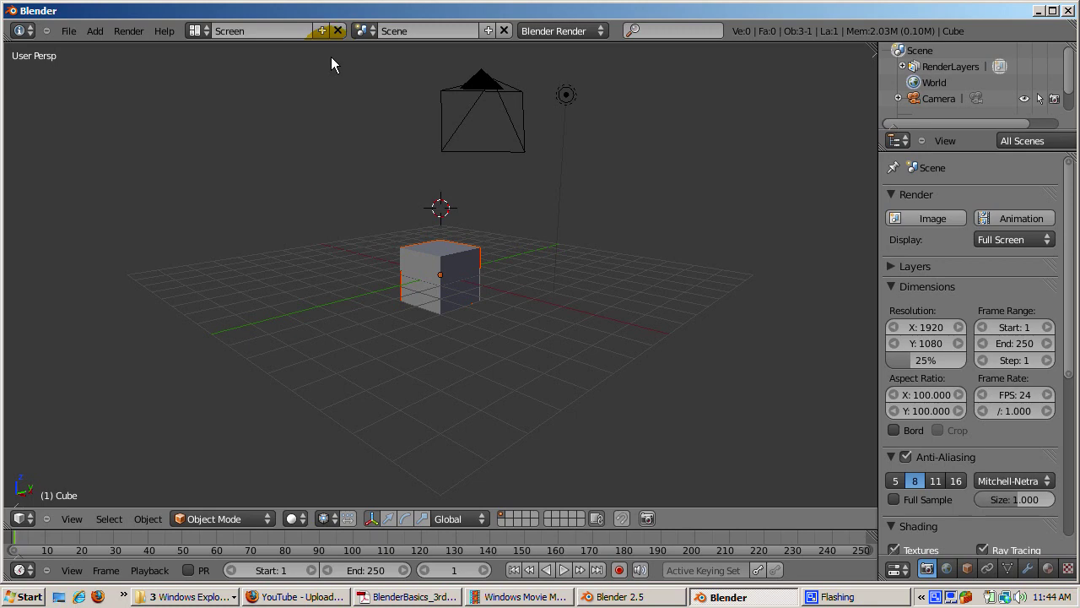
click(399, 33)
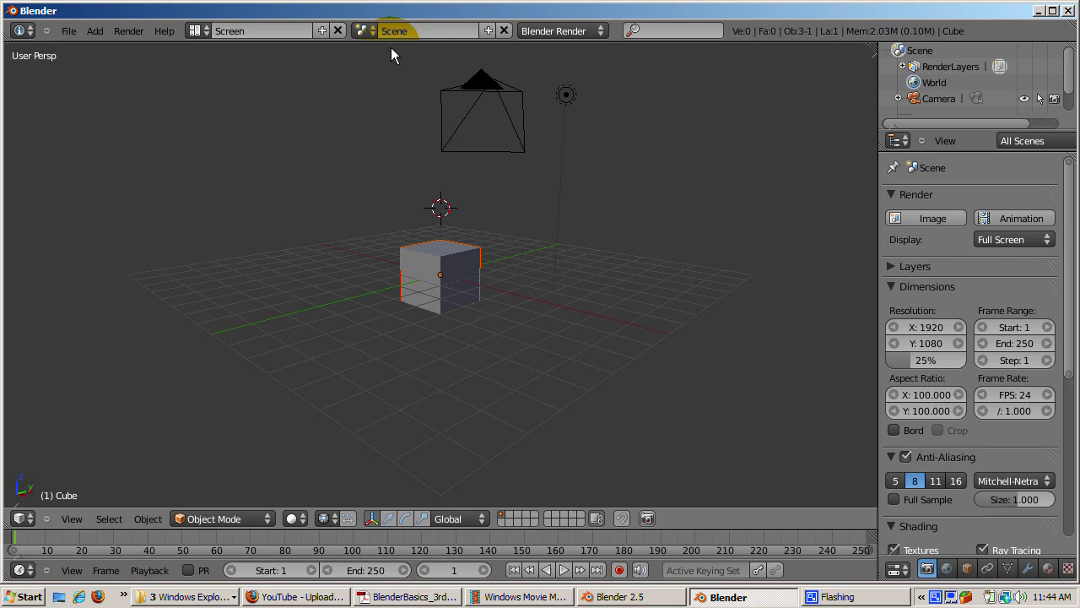
click(482, 31)
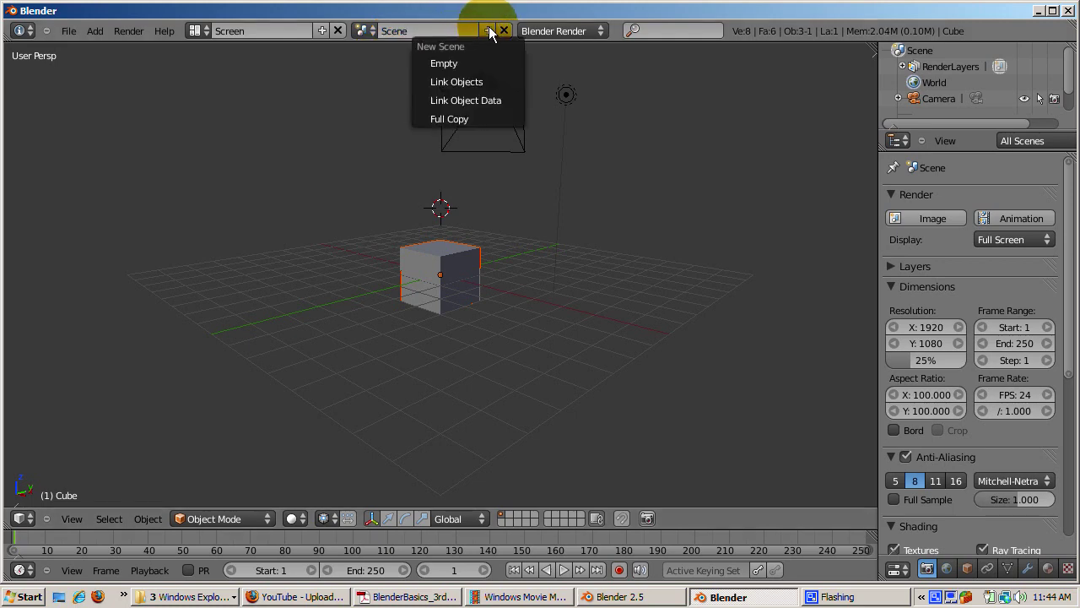
click(460, 32)
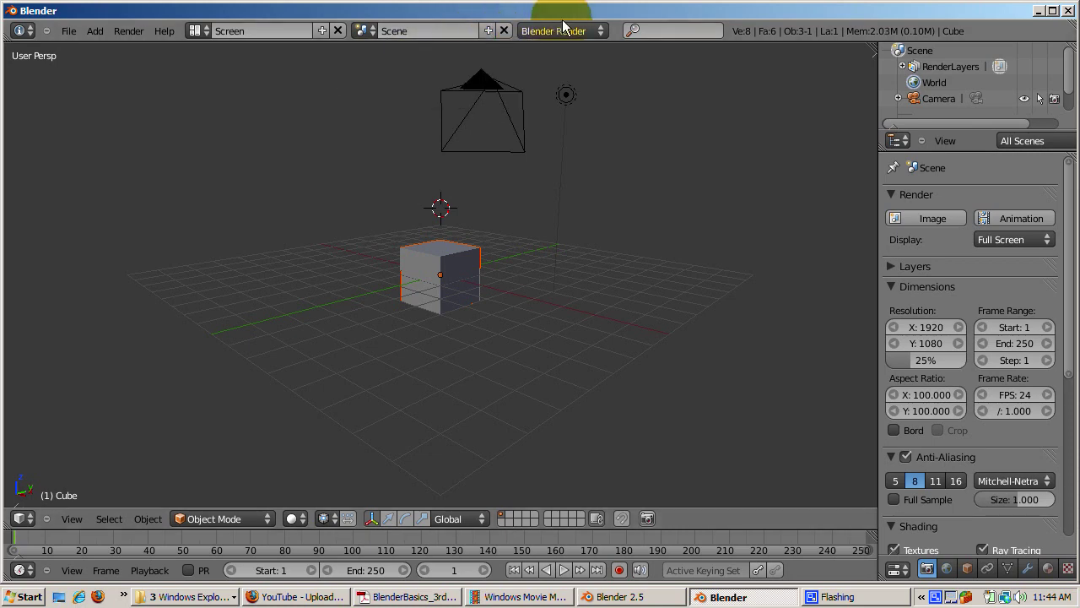
click(601, 32)
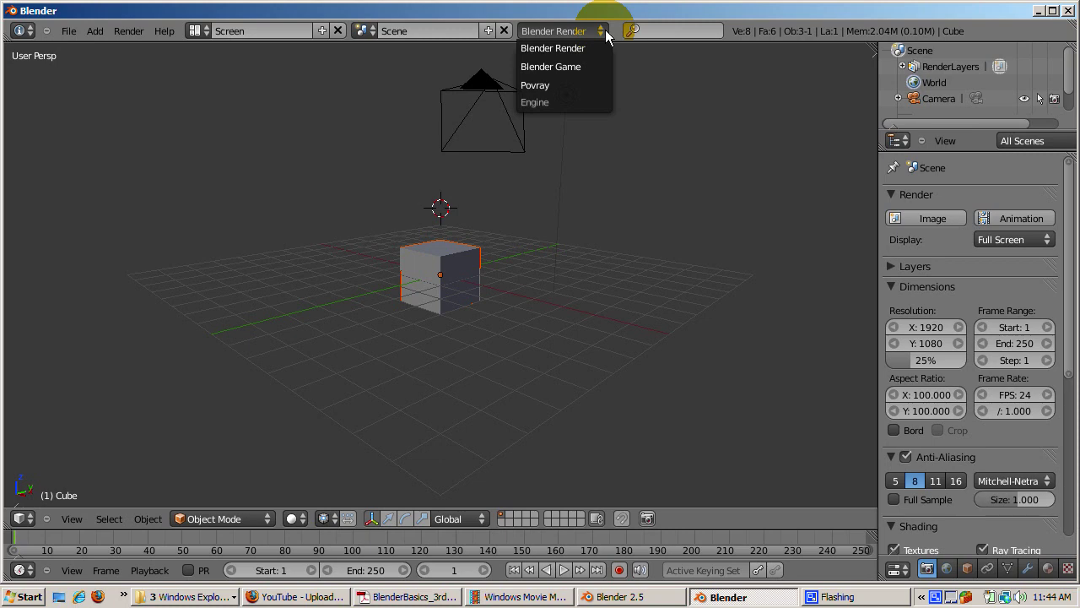
click(662, 29)
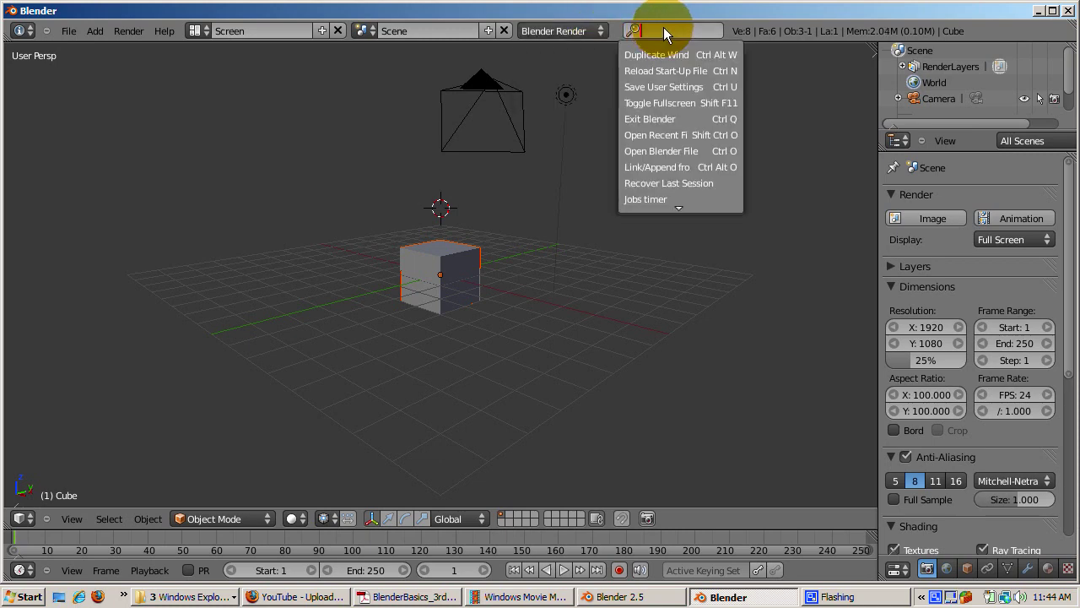
click(798, 109)
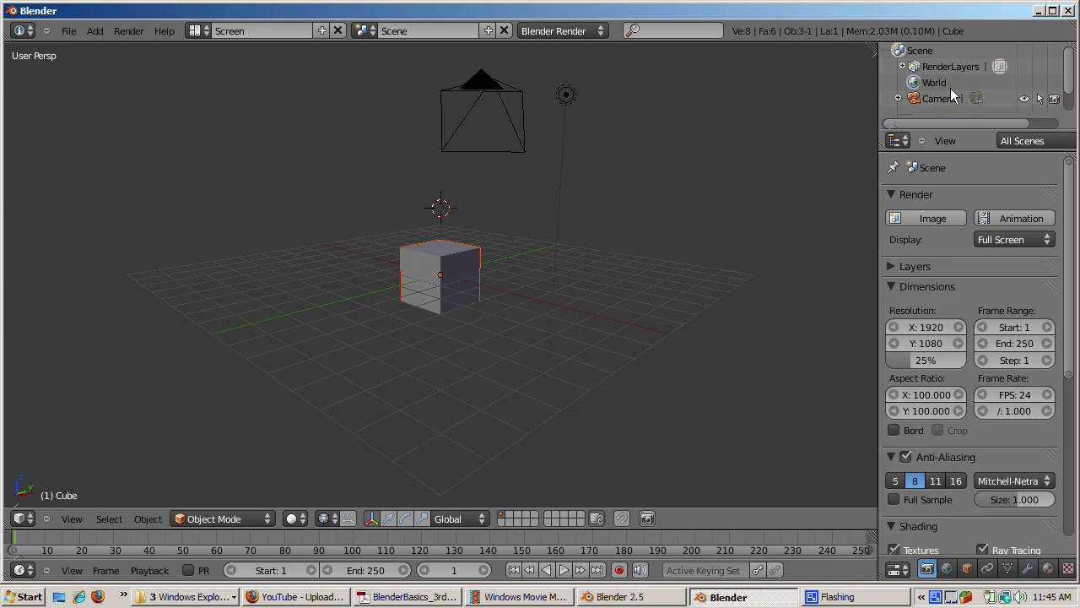
key(ctrl+Up)
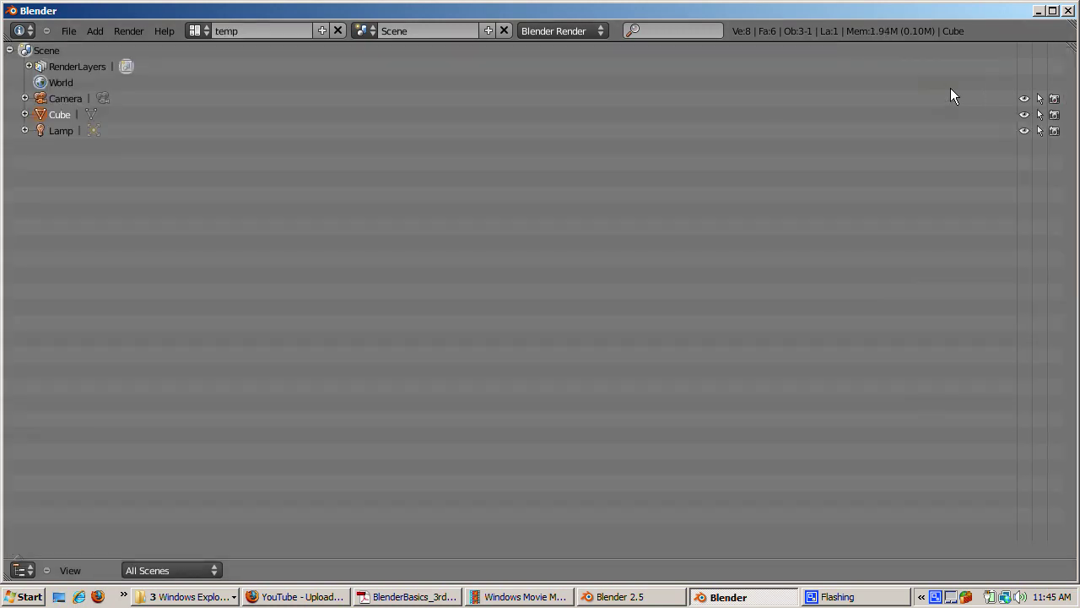
key(ctrl+Down)
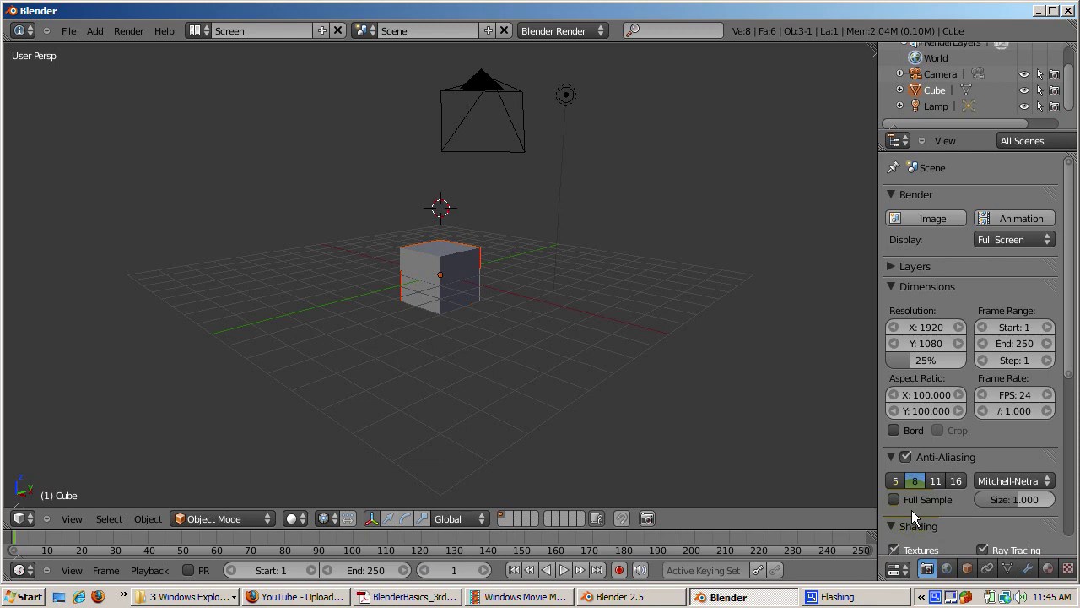
- Collapse the Render, Dimensions, Anti-Aliasing, Shading and Output panels in the Scene tab
click(893, 192)
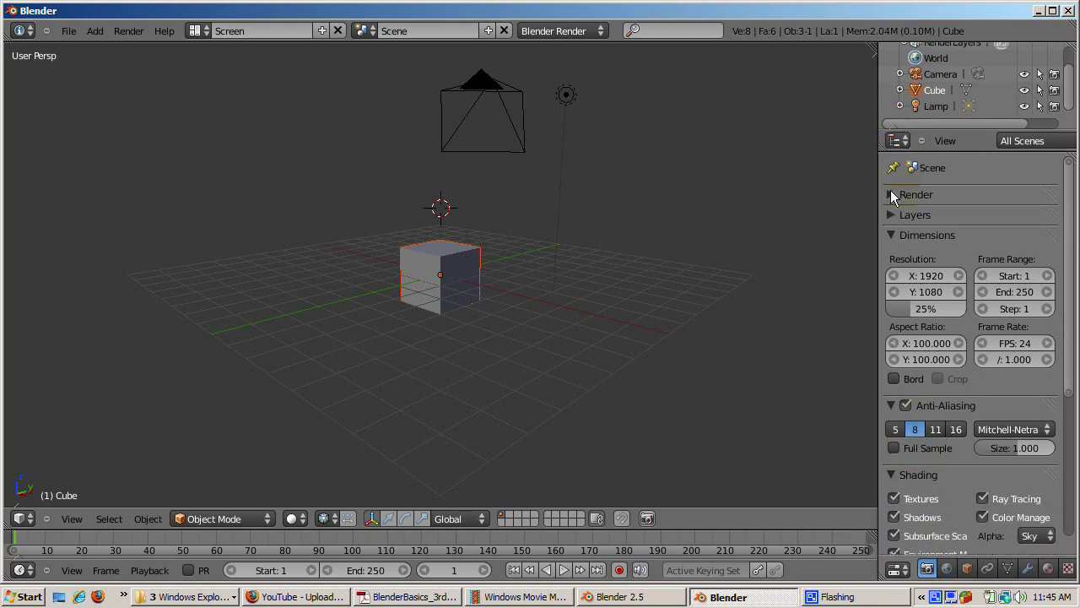
click(891, 235)
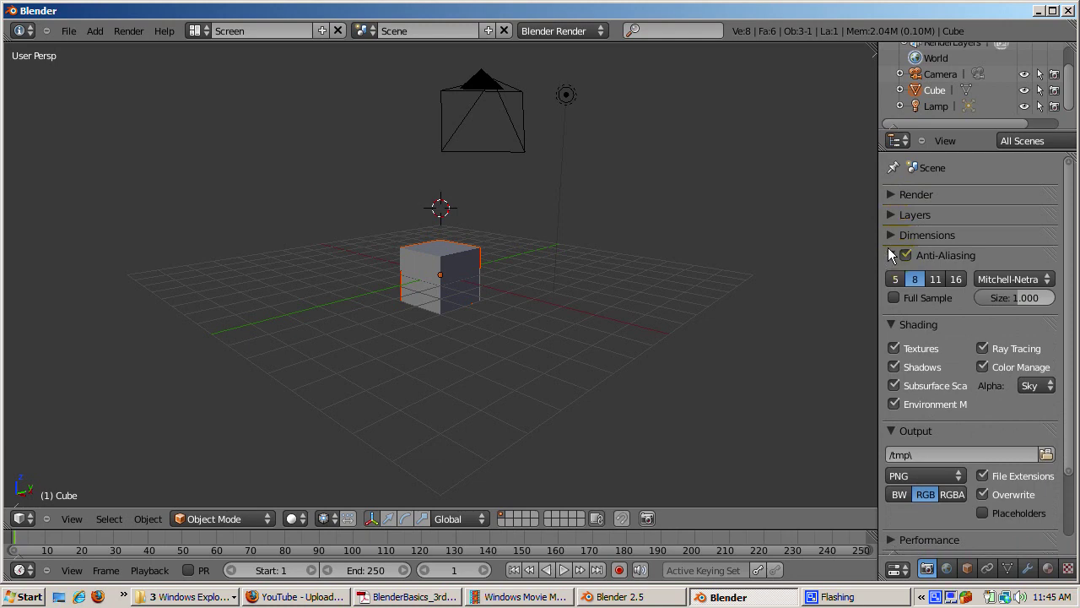
click(889, 254)
click(890, 275)
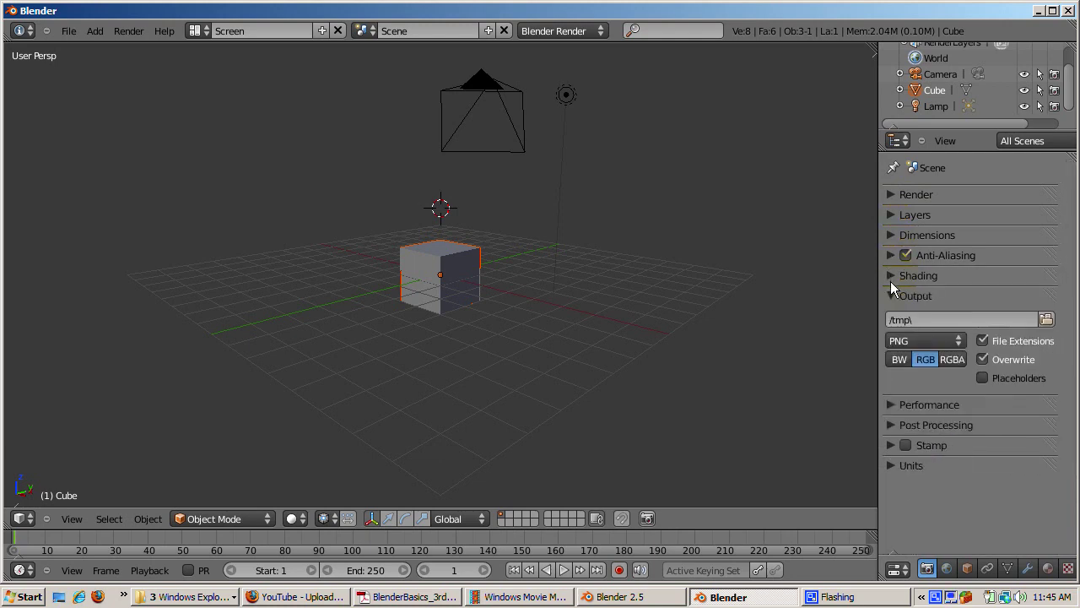
click(891, 300)
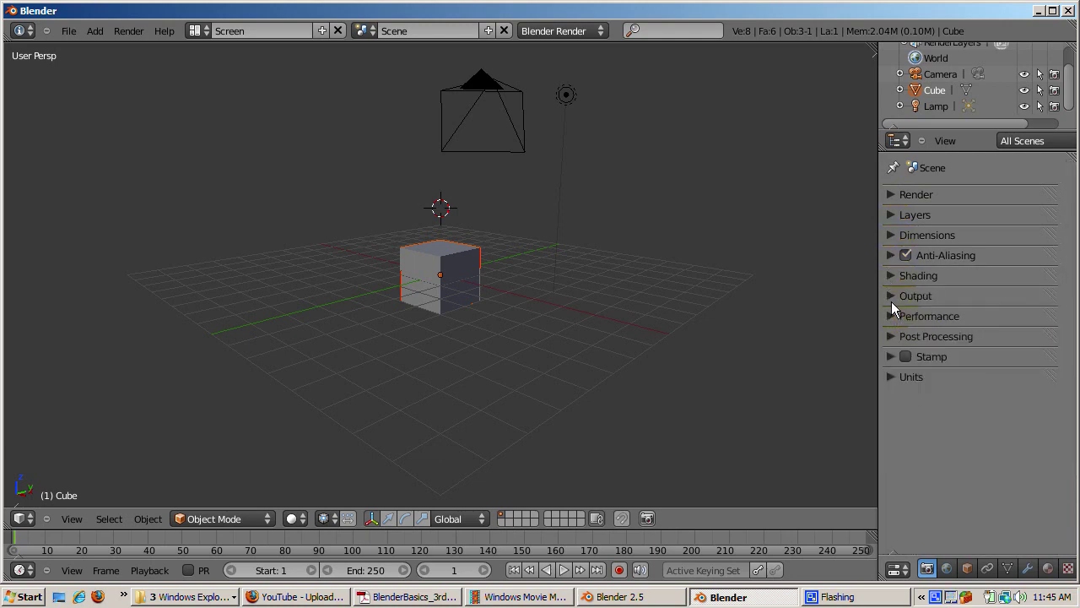
- Keep the outline display on All Scenes and review the Output section, leaving it collapsed
click(1029, 141)
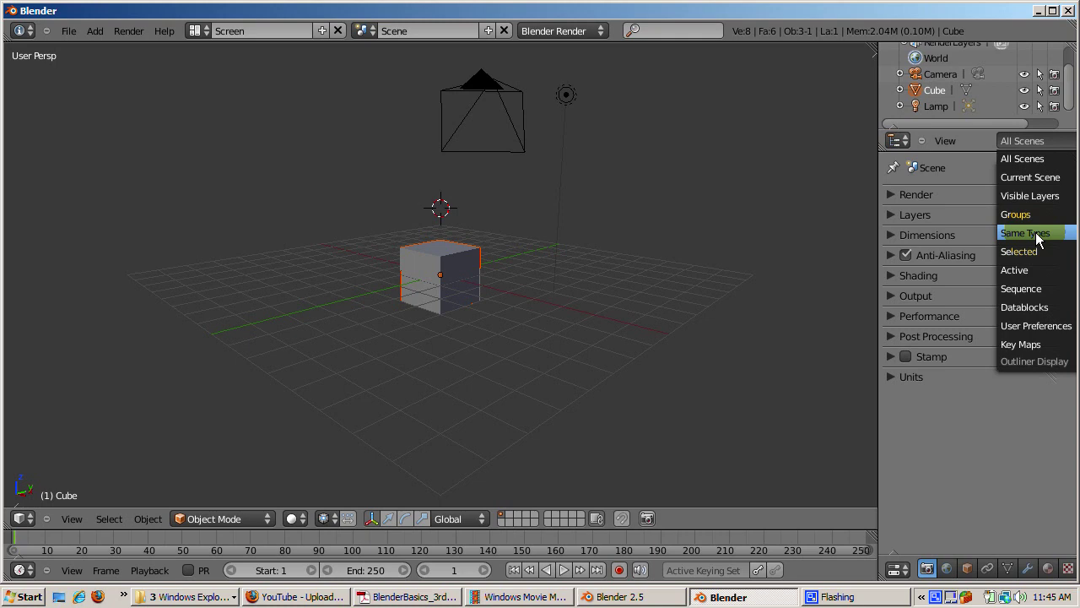
click(1052, 140)
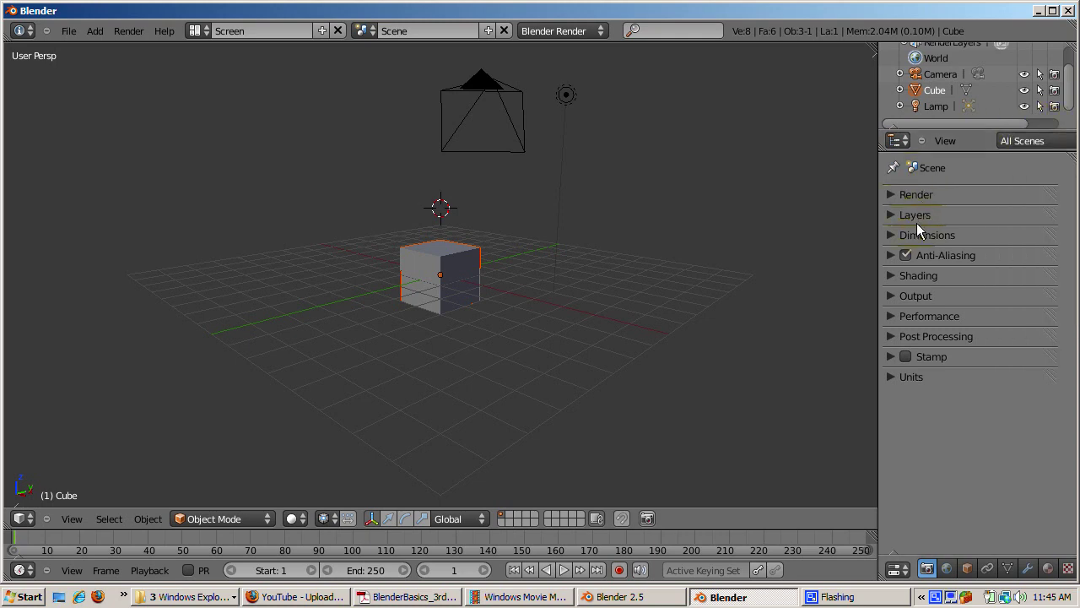
click(889, 294)
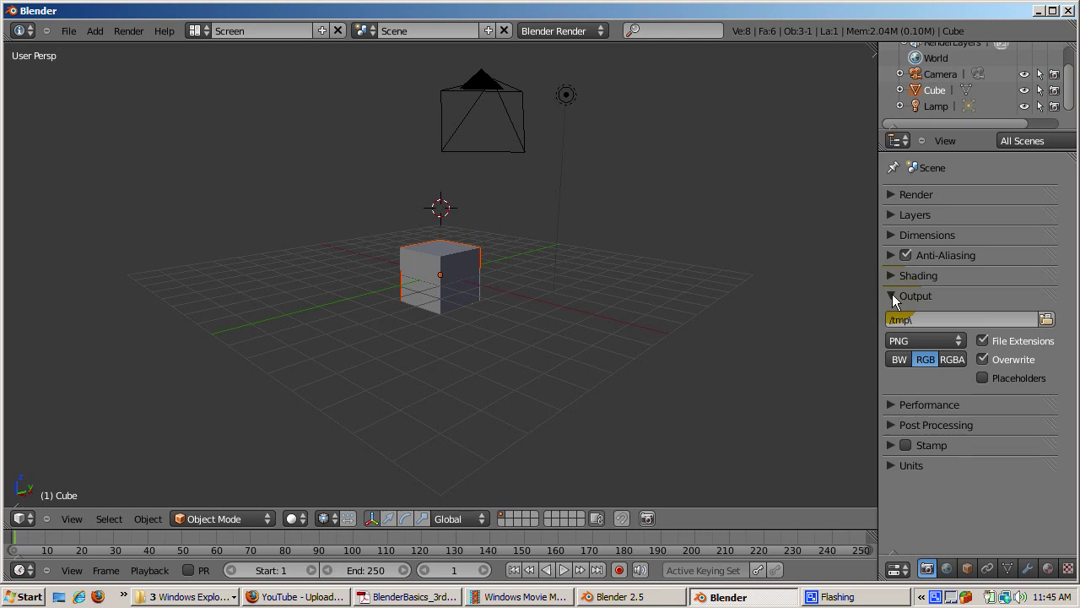
click(892, 294)
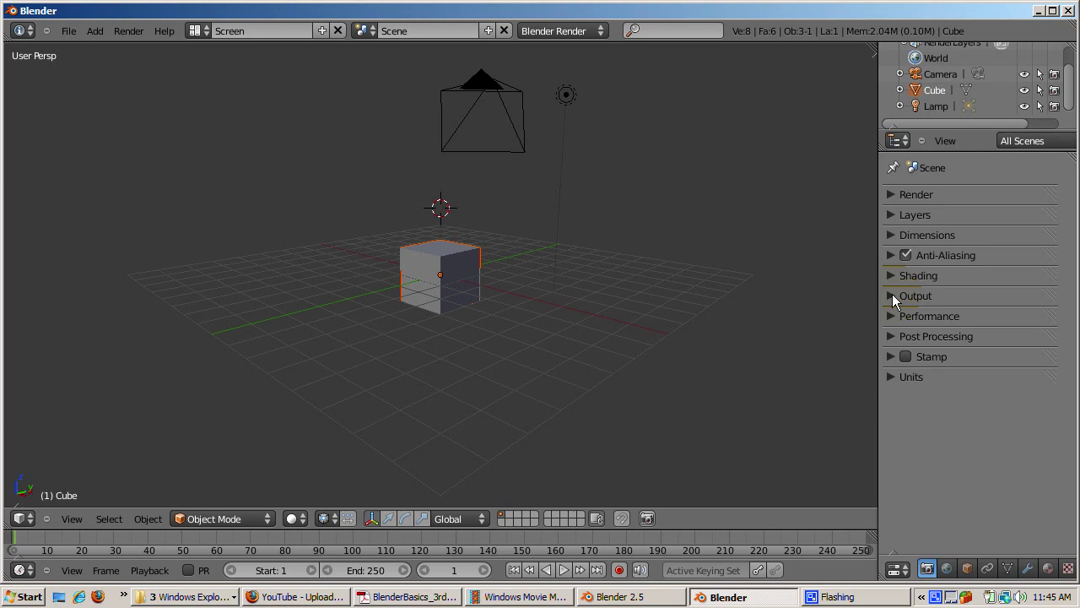
click(893, 297)
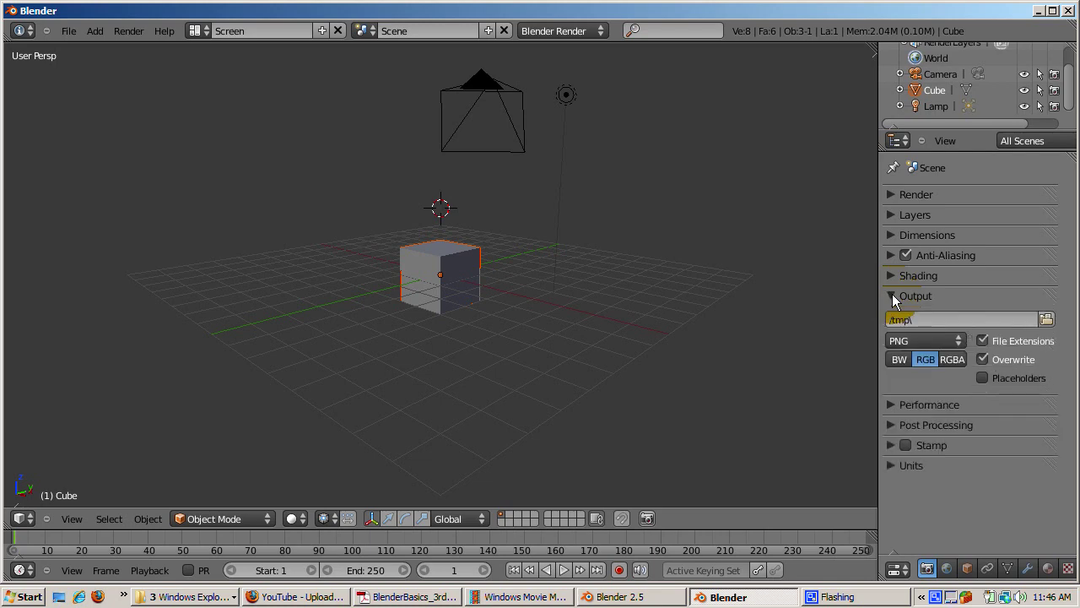
click(892, 296)
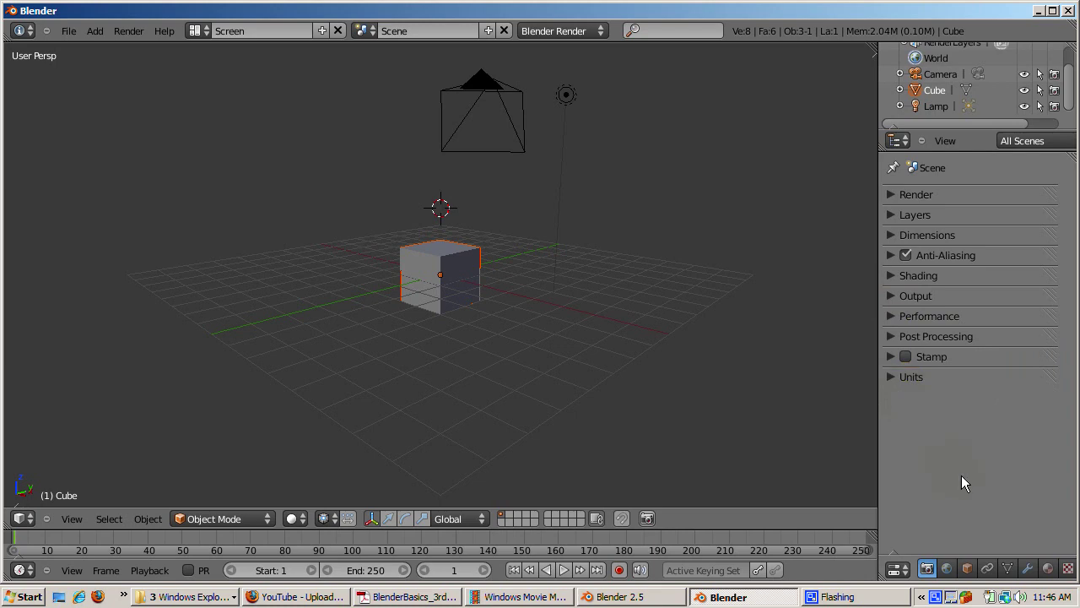
click(946, 570)
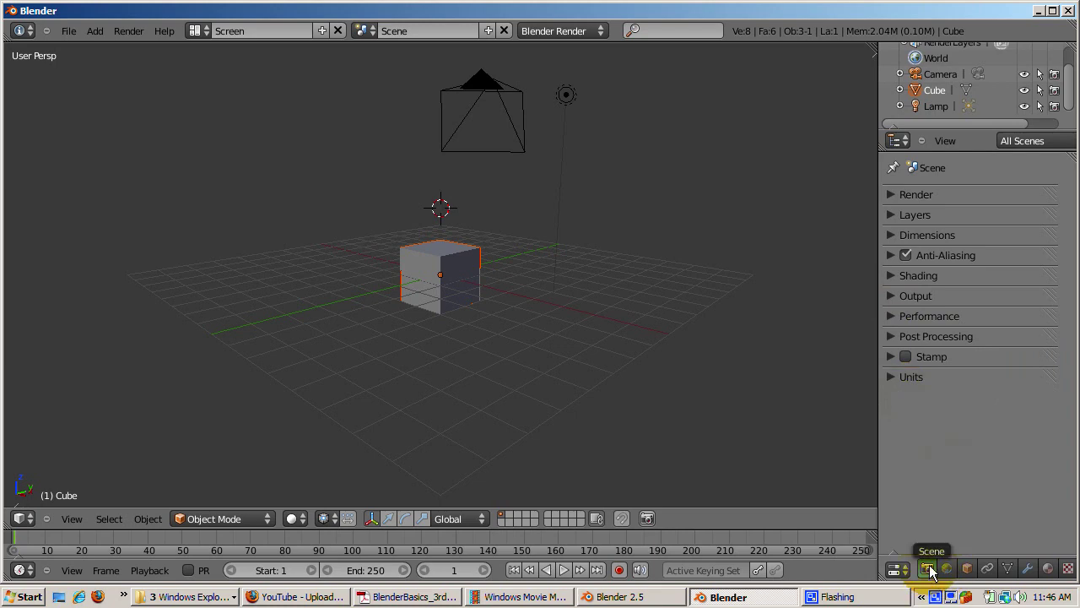
- Collapse the World tab's Preview, World, Ambient Occlusion, Mist and Stars panels
click(948, 571)
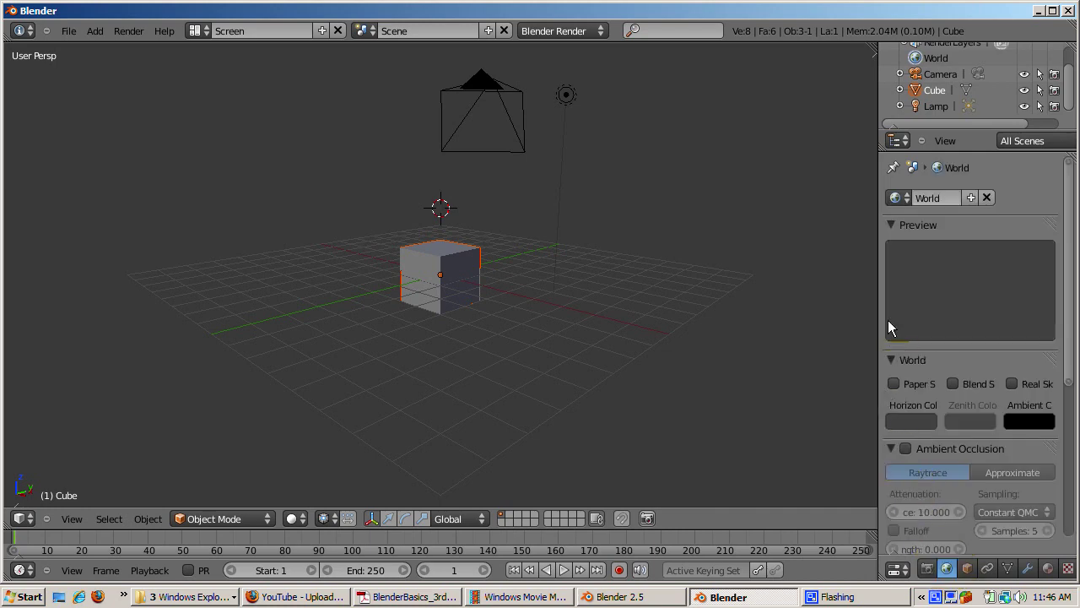
click(891, 225)
click(892, 243)
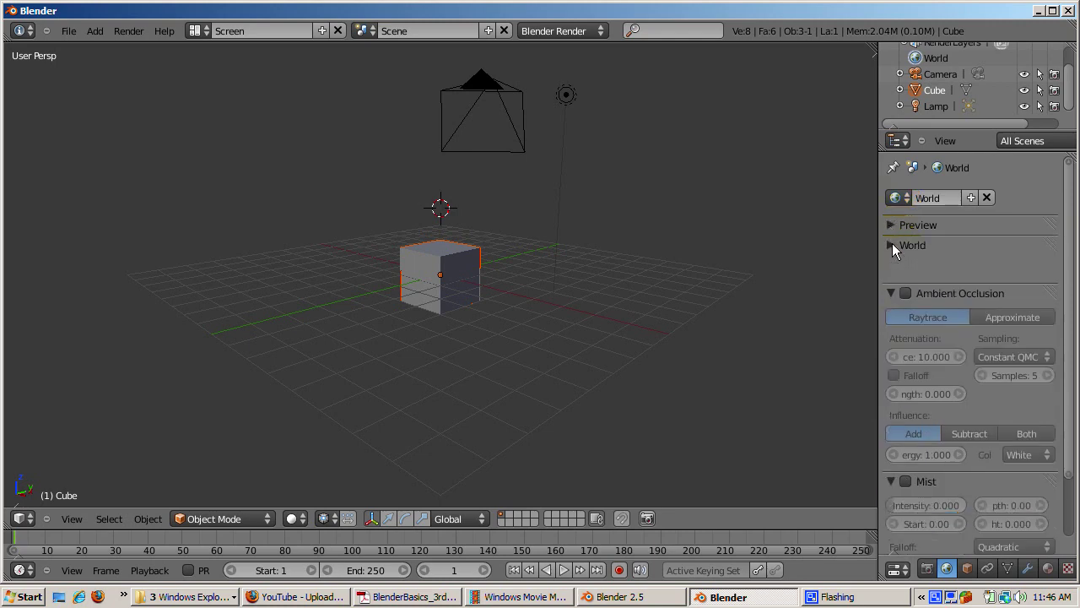
click(893, 265)
click(892, 286)
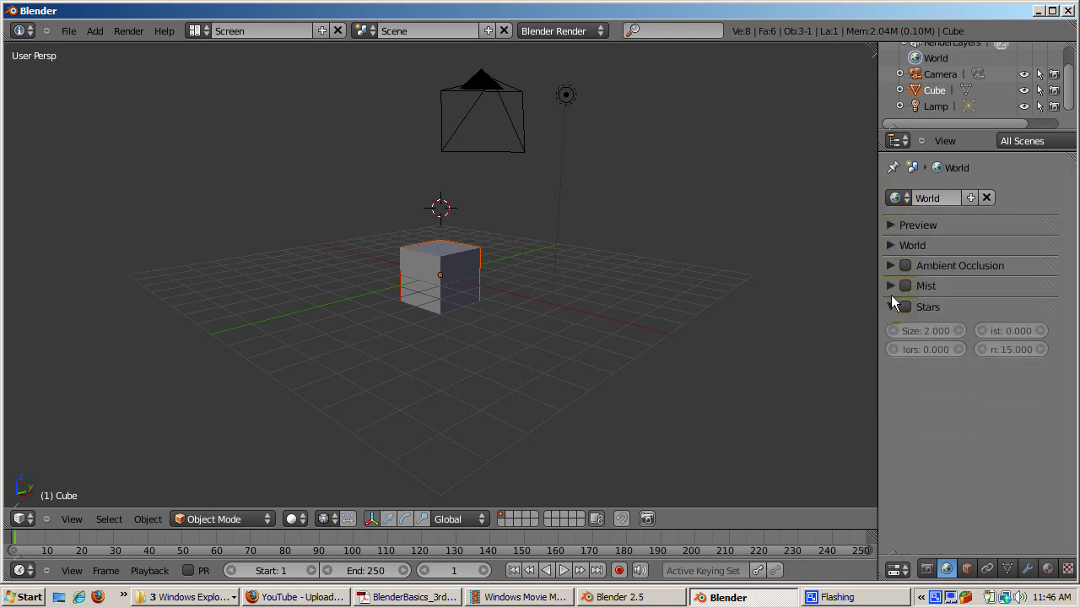
click(891, 307)
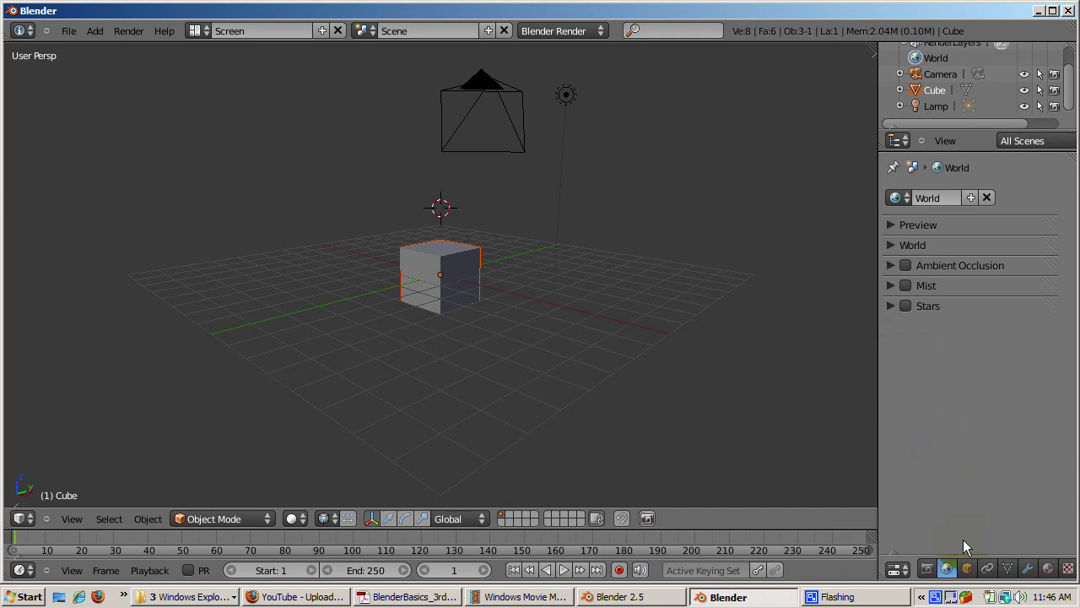
- In the Object tab, collapse Relations, Groups, Display, Duplication and Animation, leaving Transform expanded
click(967, 568)
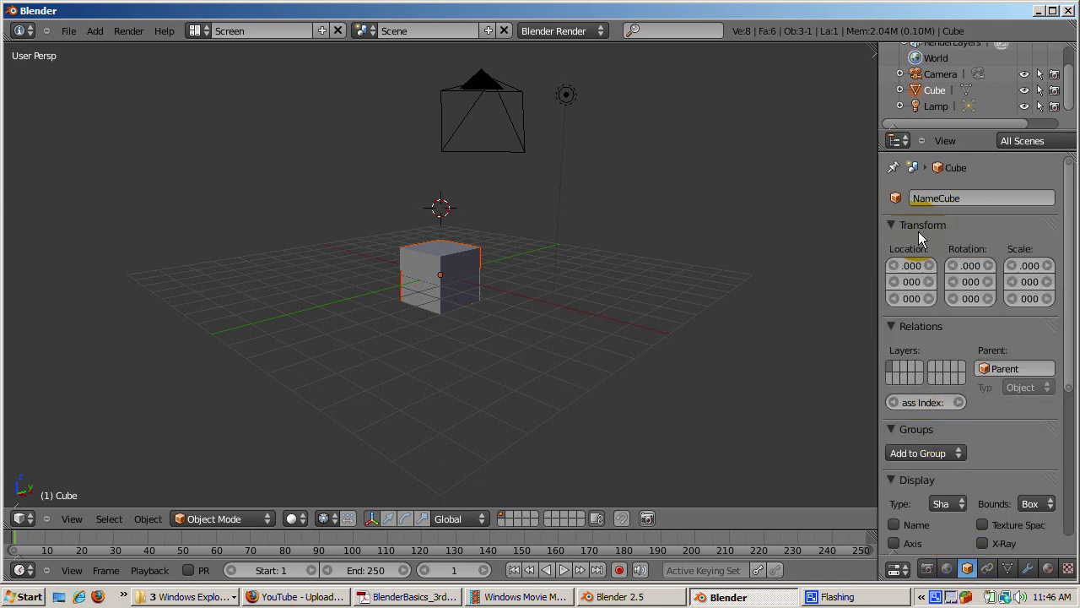
click(891, 224)
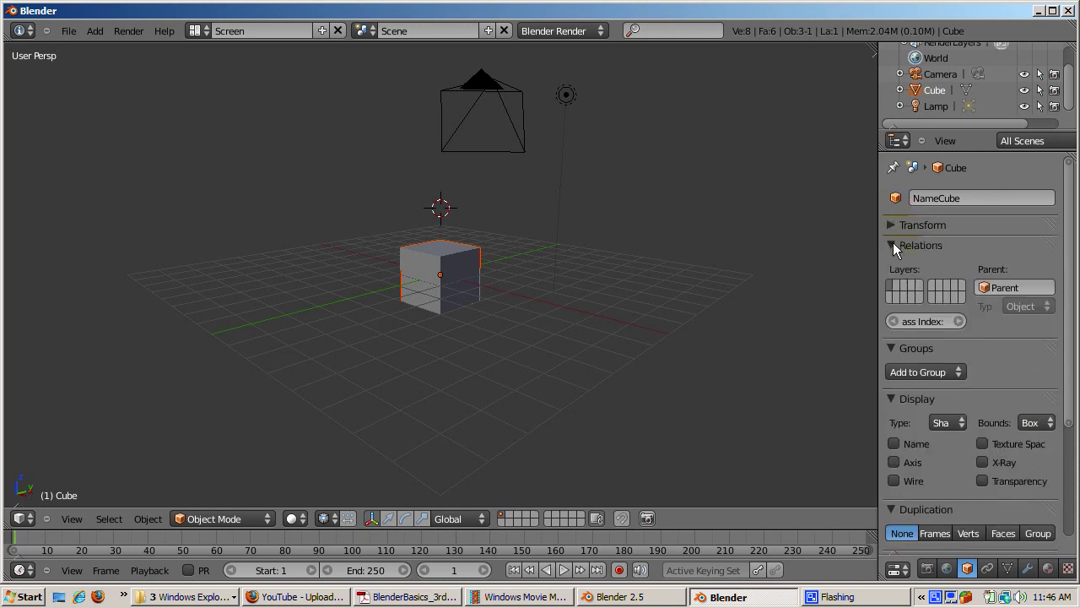
click(892, 243)
click(891, 265)
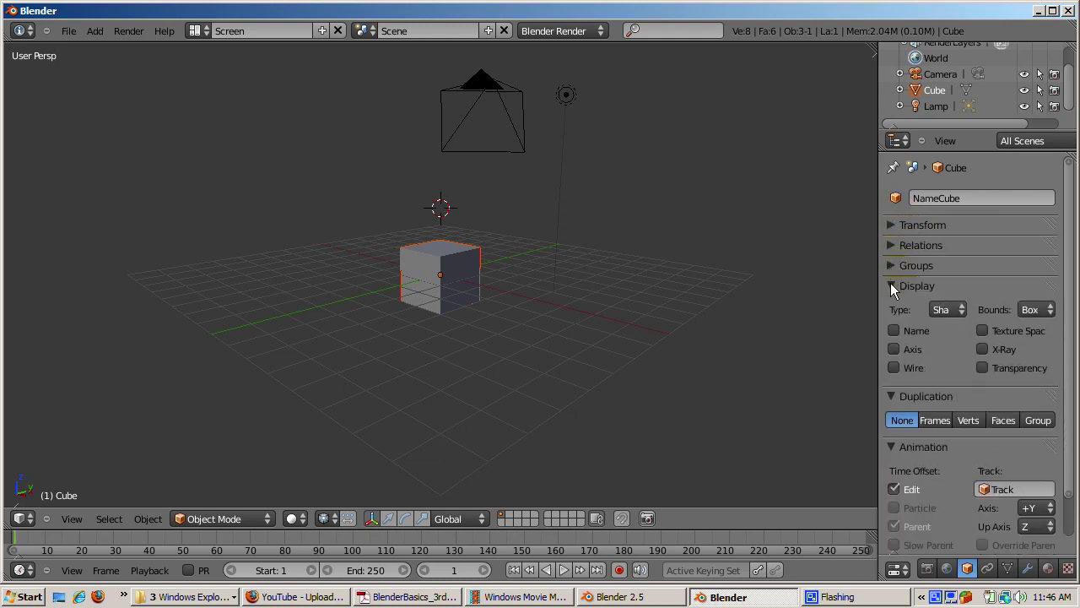
click(890, 285)
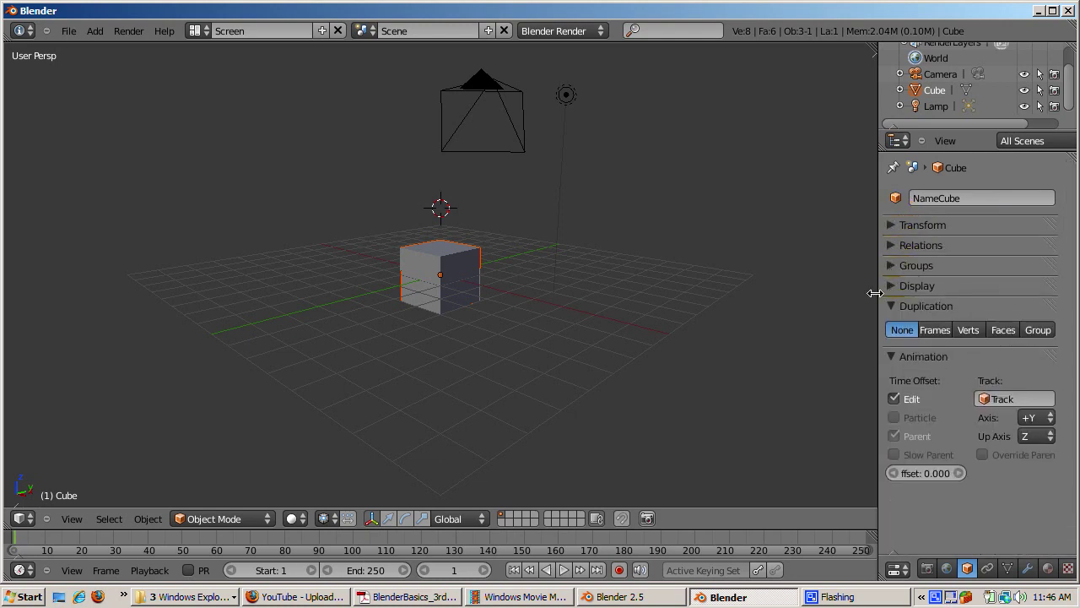
click(893, 327)
click(889, 307)
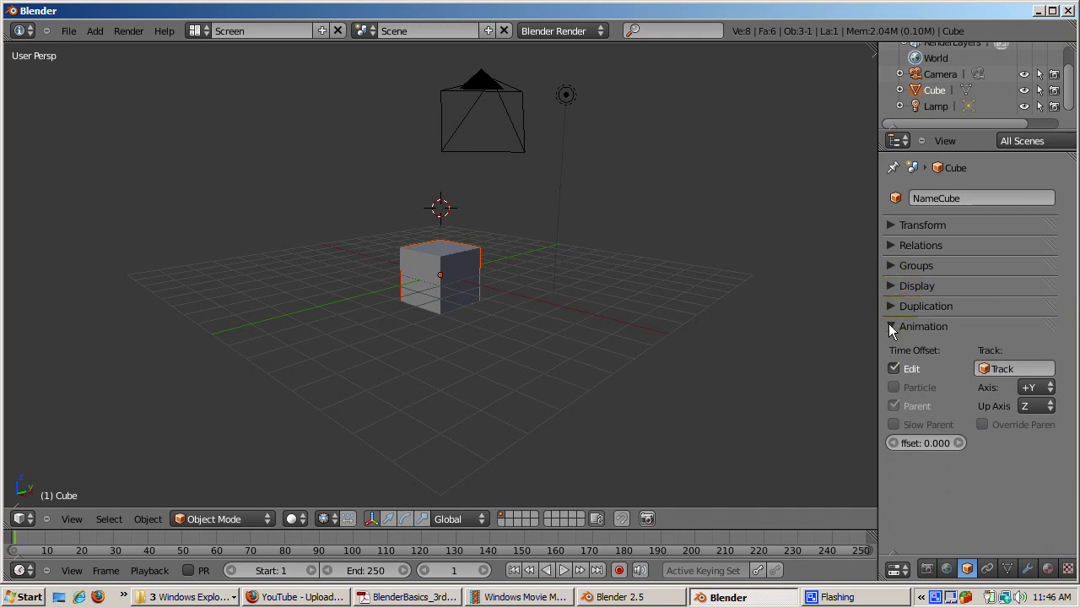
click(889, 324)
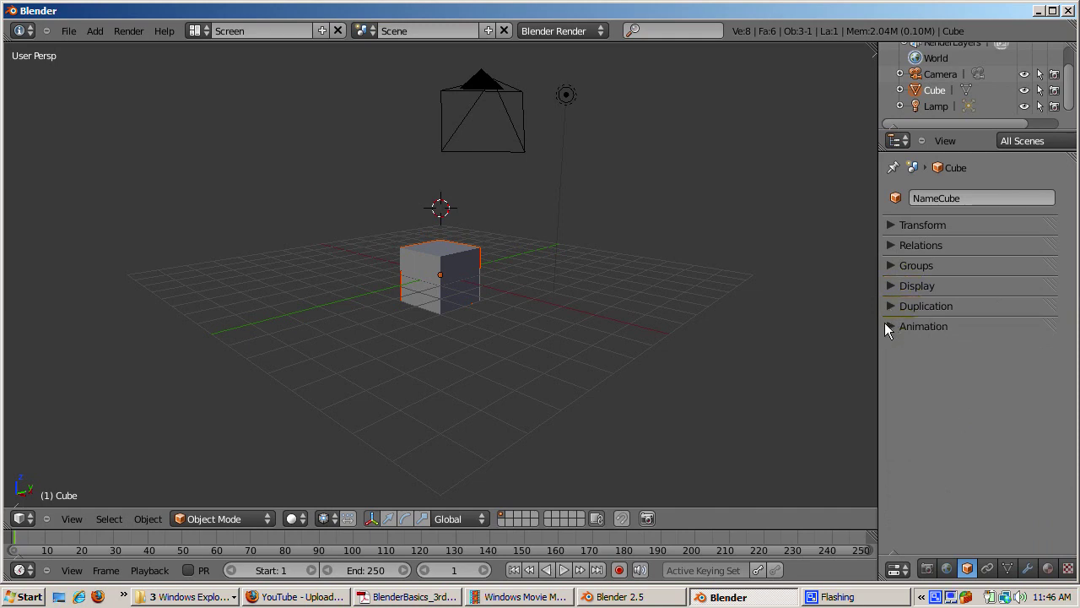
click(888, 225)
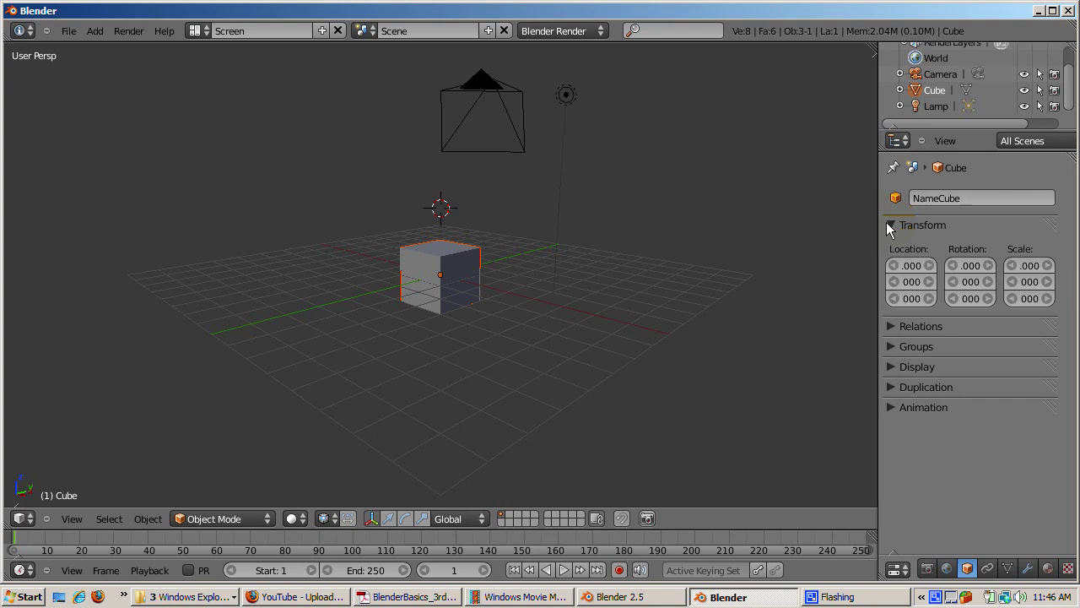
click(988, 569)
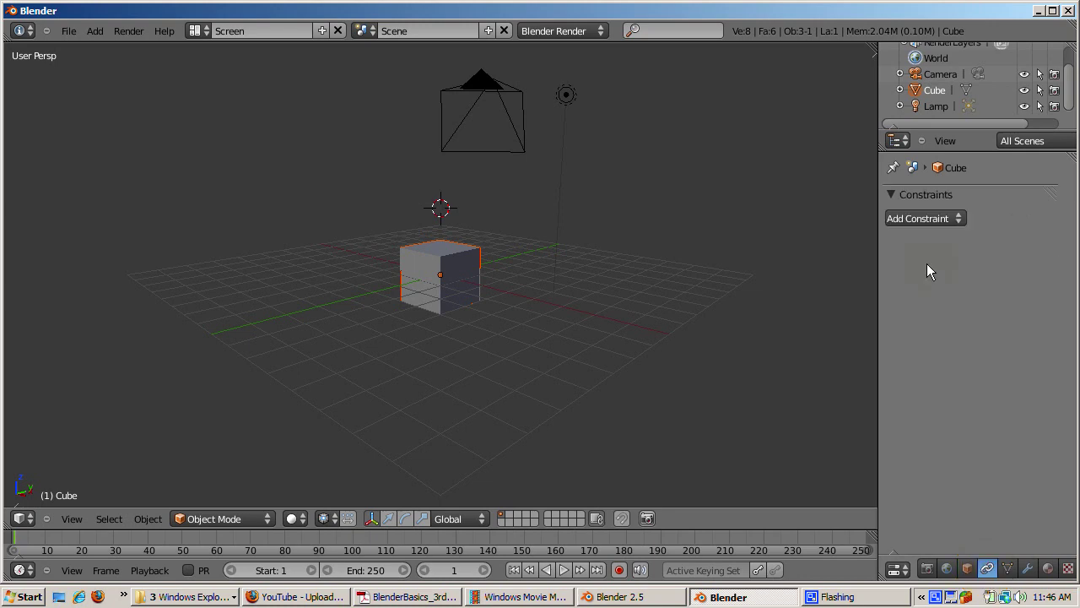
- Browse constraint types, then collapse the Normals, Vertex Groups, Shape Keys, UV Texture and Vertex Colors panels
click(920, 220)
click(1008, 569)
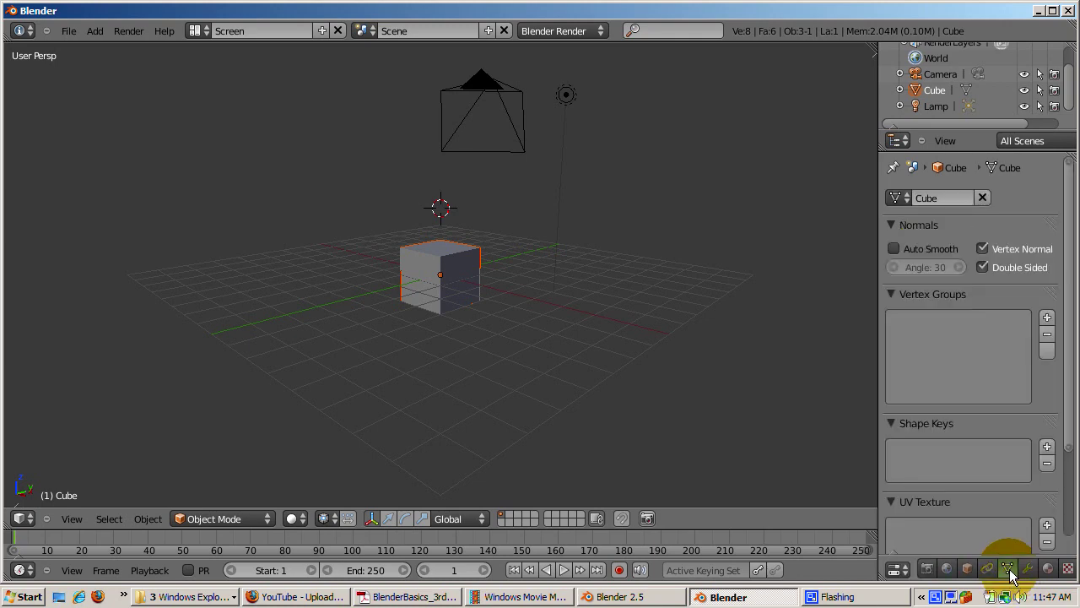
click(893, 227)
click(892, 246)
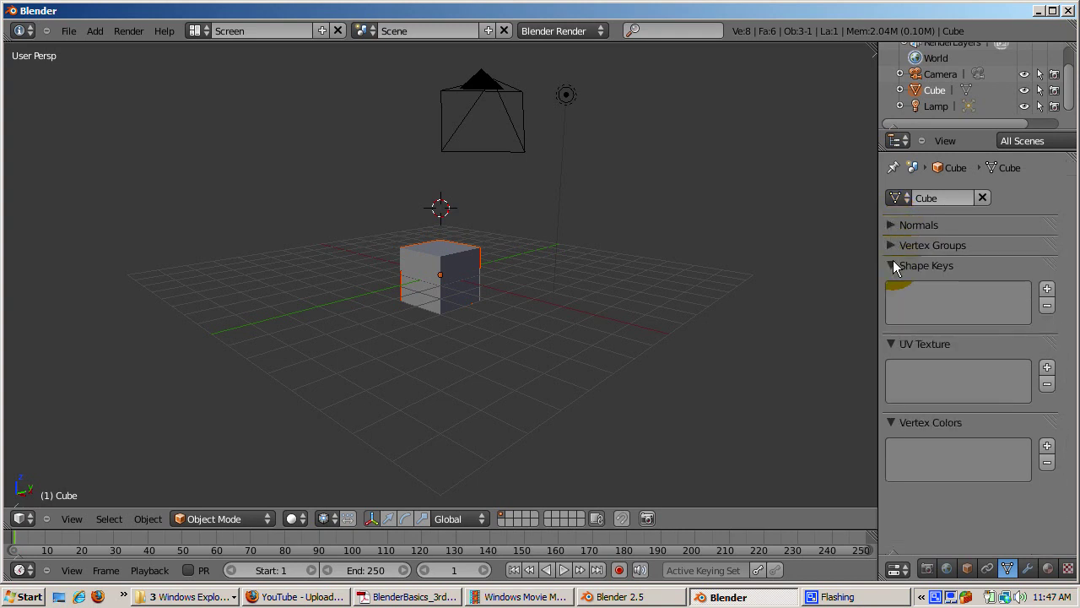
click(892, 265)
click(892, 286)
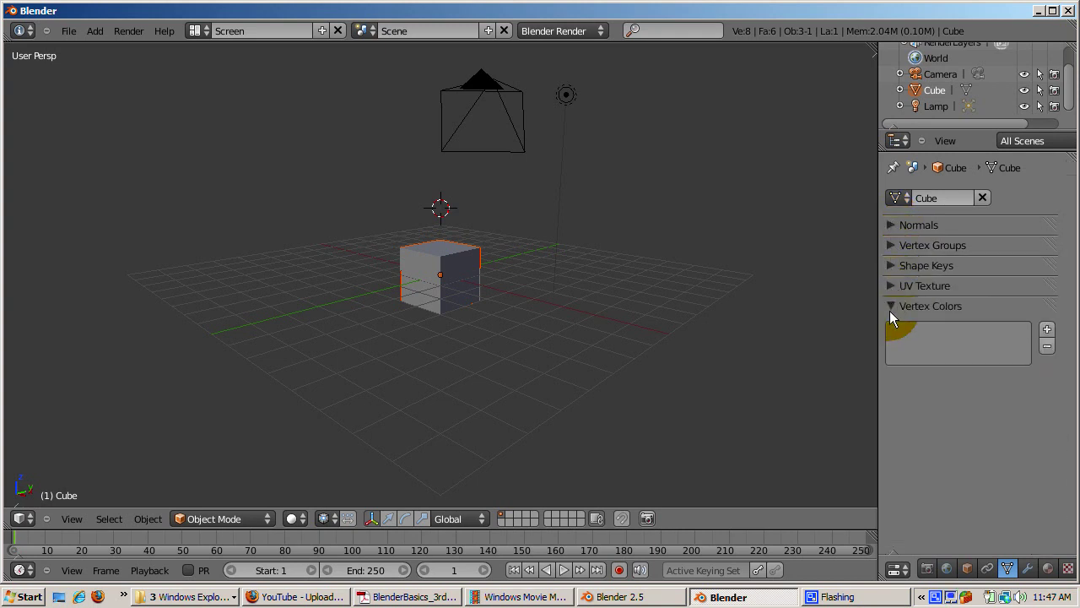
click(890, 306)
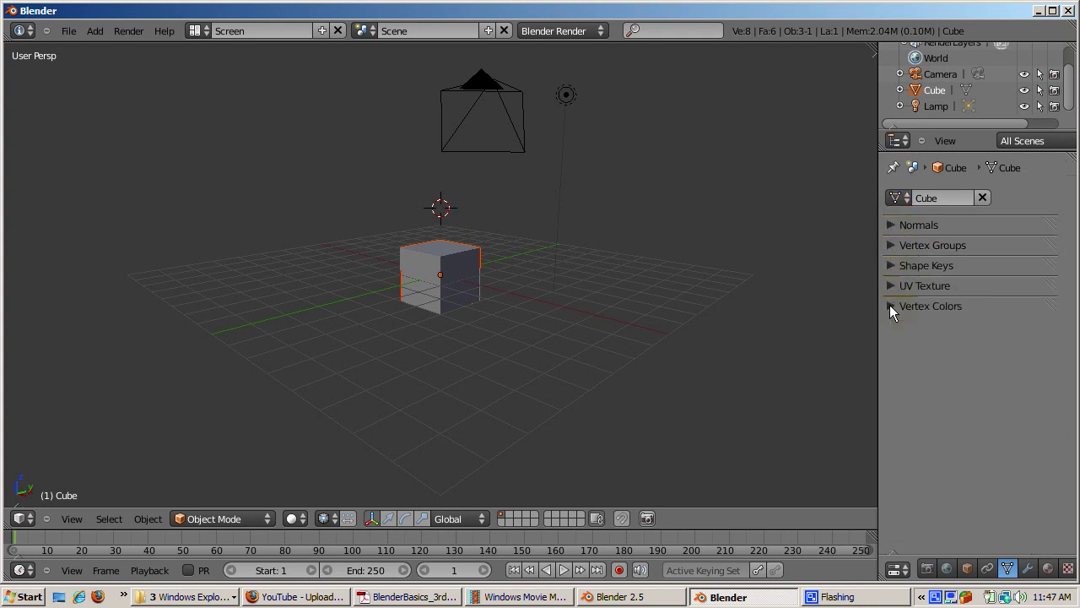
- Browse modifier types, then show the material's Tex texture with type None
click(1029, 568)
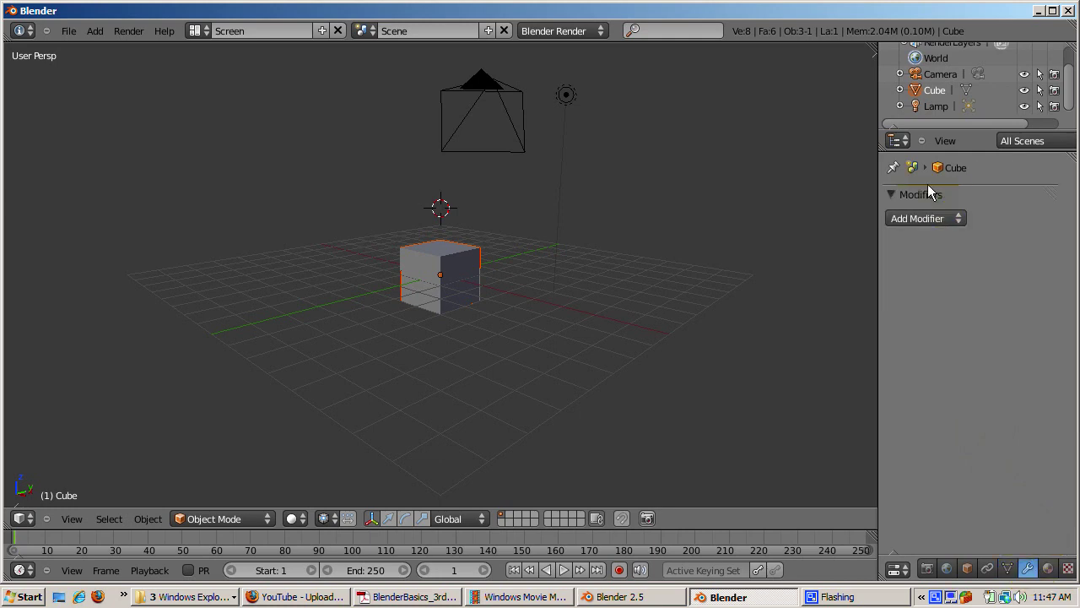
click(931, 219)
click(1049, 567)
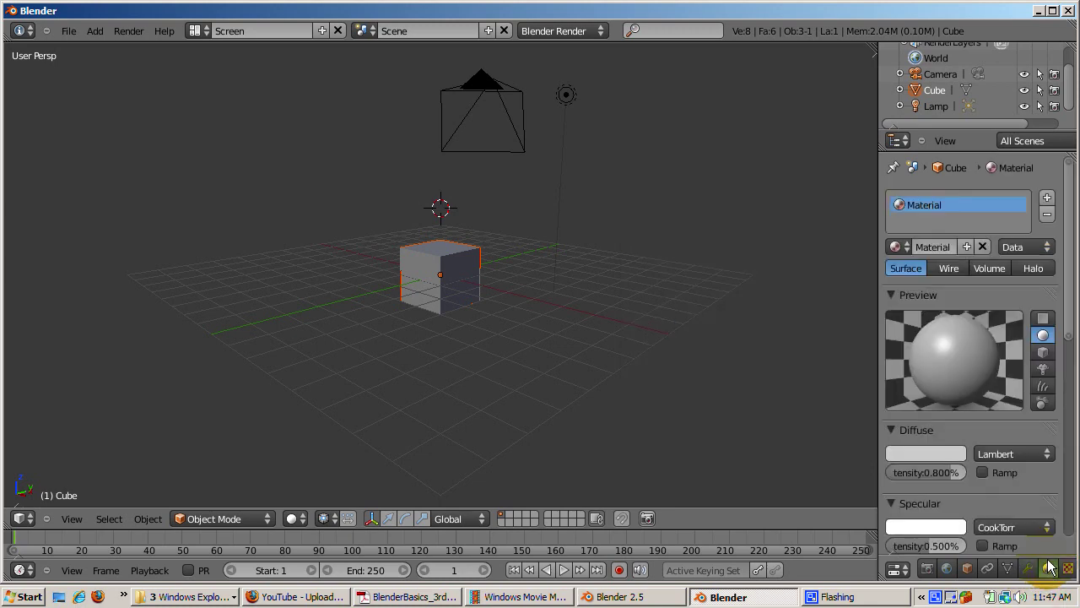
click(1067, 568)
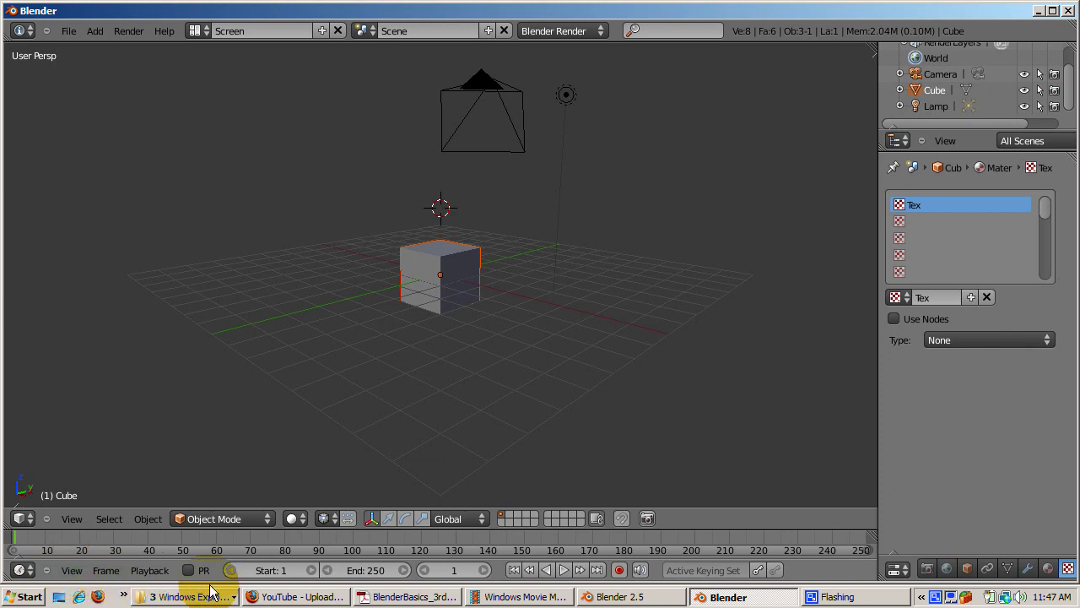
click(22, 571)
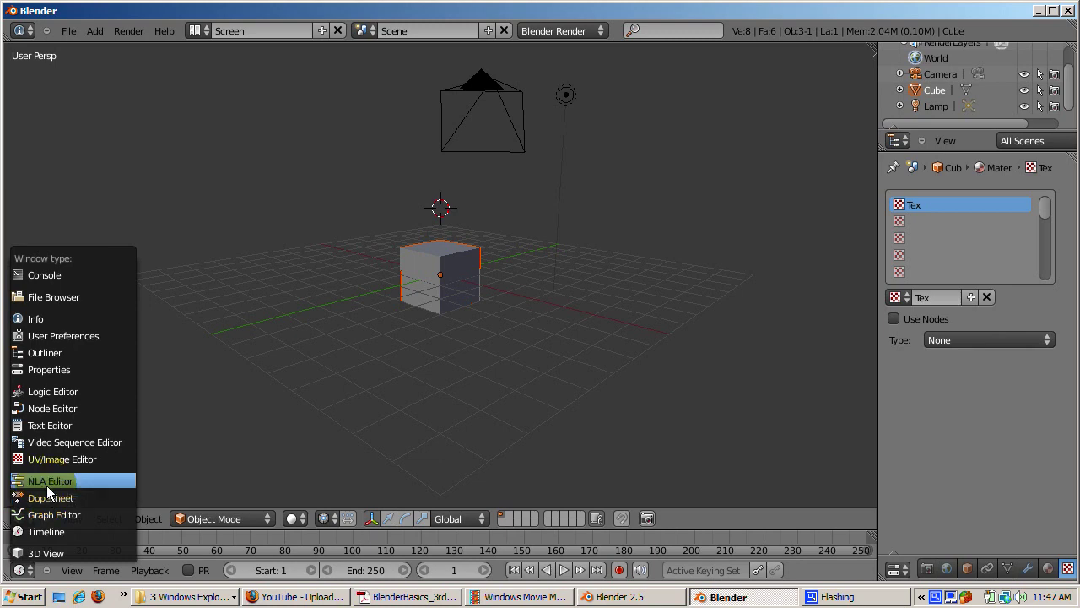
- Turn the timeline area into an Outliner listing All Scenes and check its view options
click(53, 353)
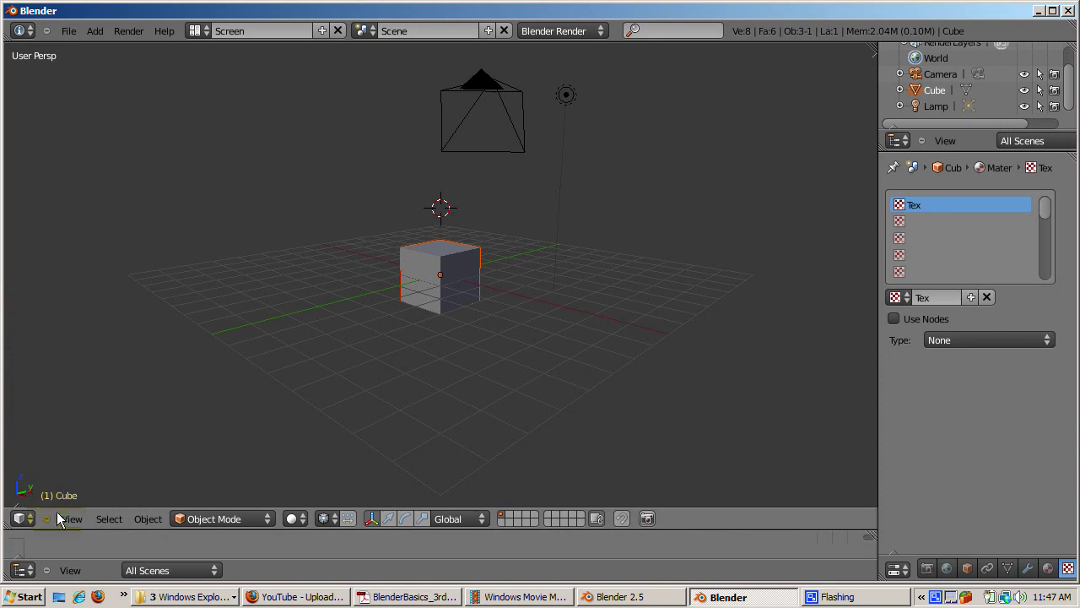
click(71, 571)
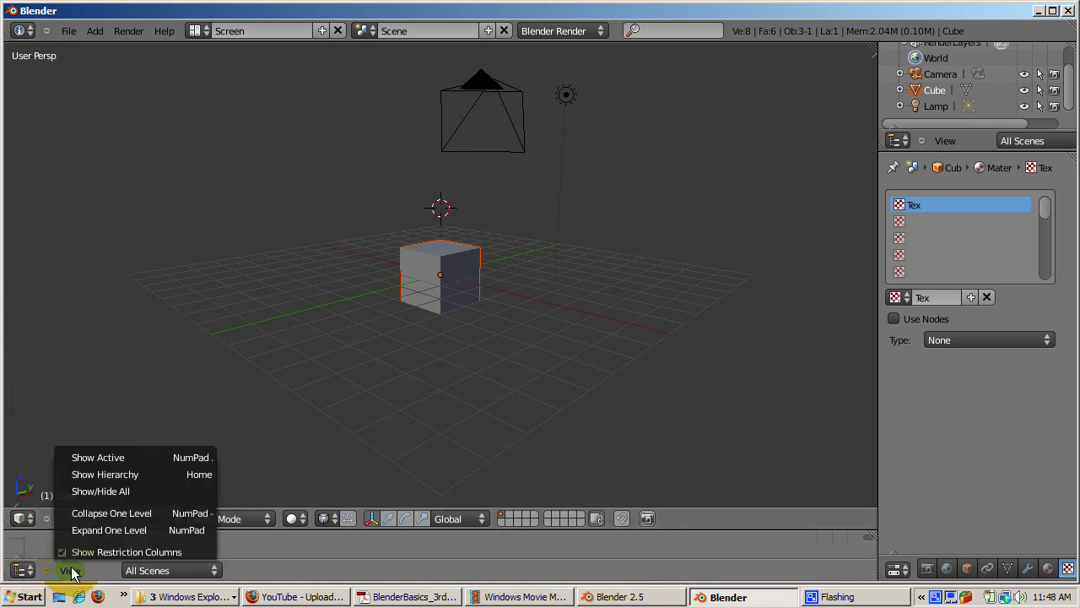
click(21, 571)
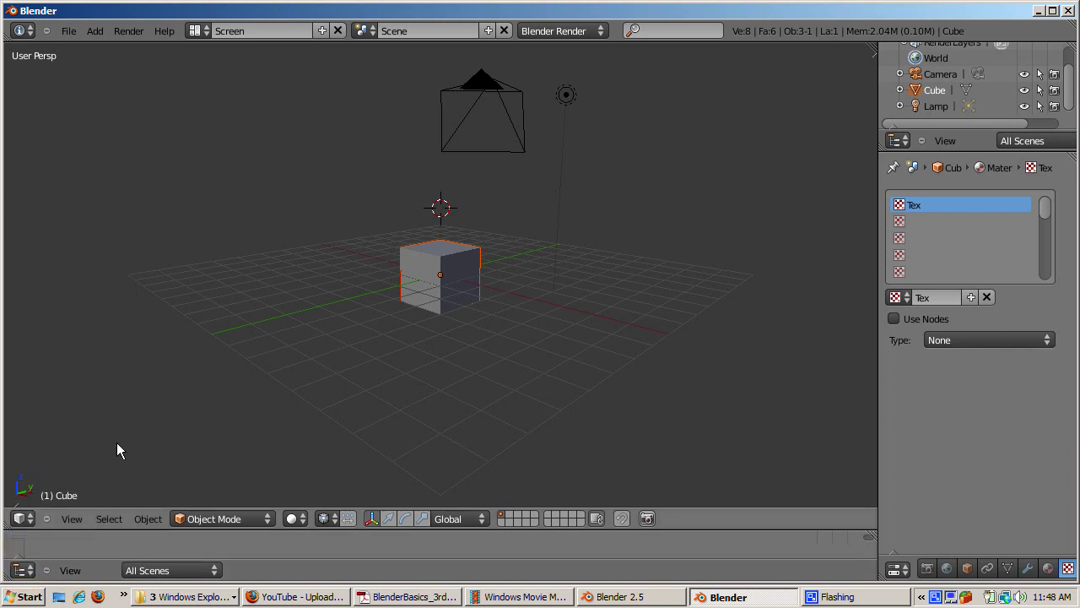